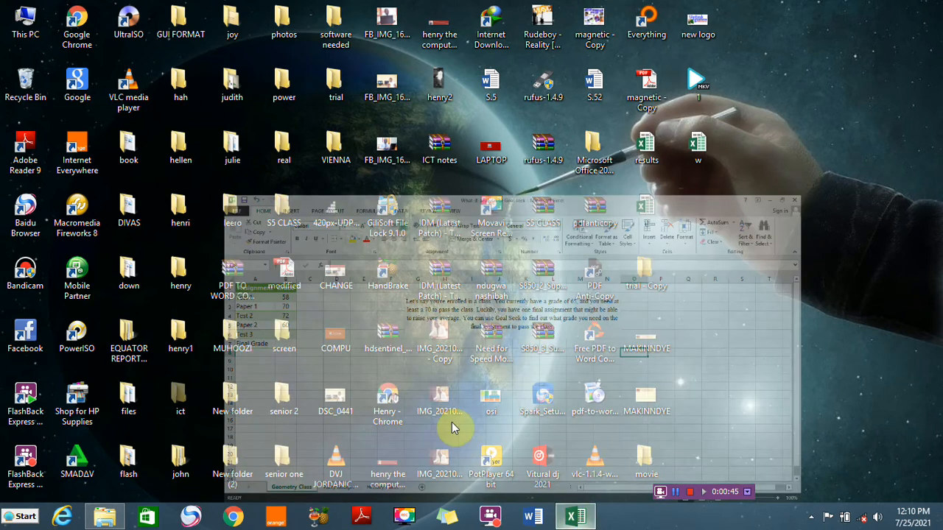
pyautogui.click(451, 426)
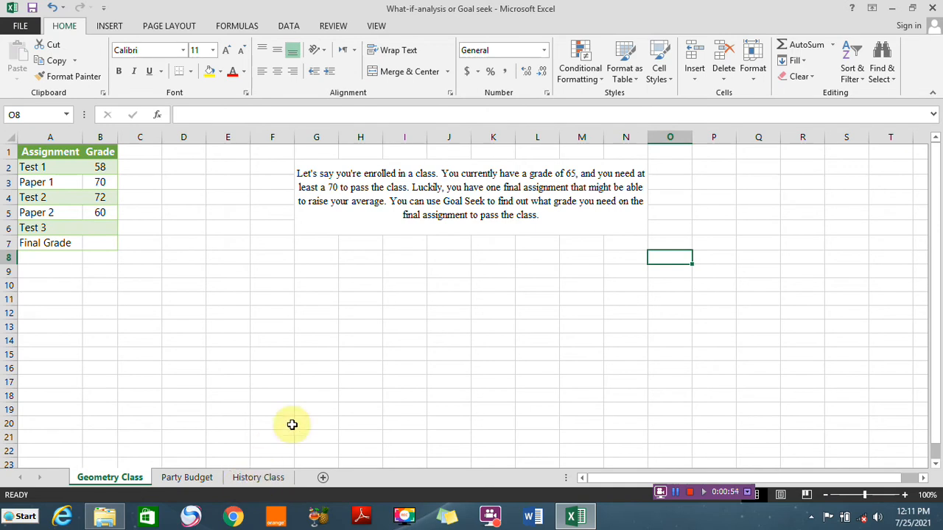
pyautogui.click(323, 301)
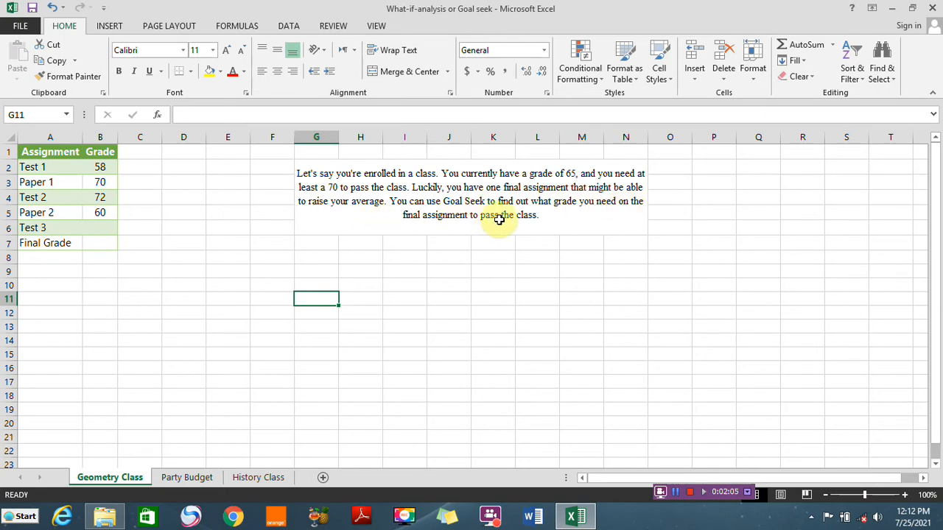
pyautogui.click(97, 228)
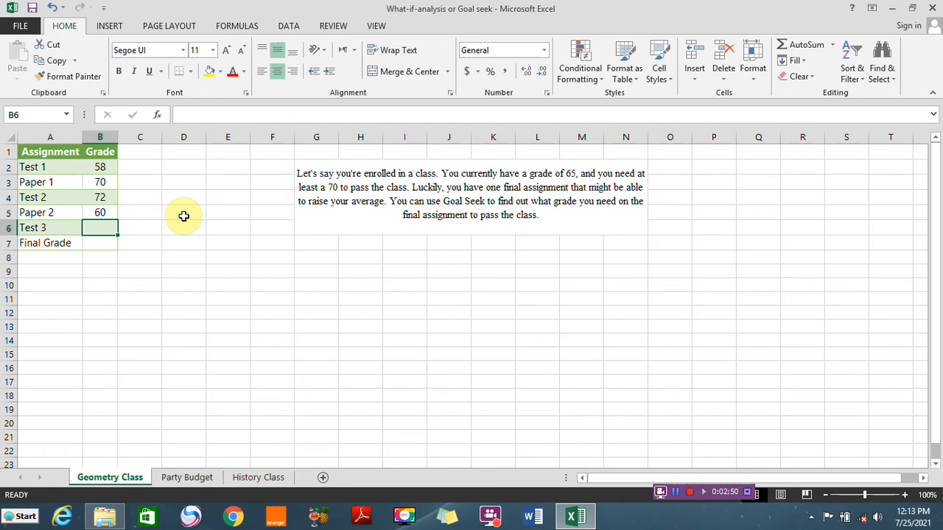
# - Calculate the Final Grade in B7 of the Geometry Class sheet as the average of B2:B6
pyautogui.click(94, 244)
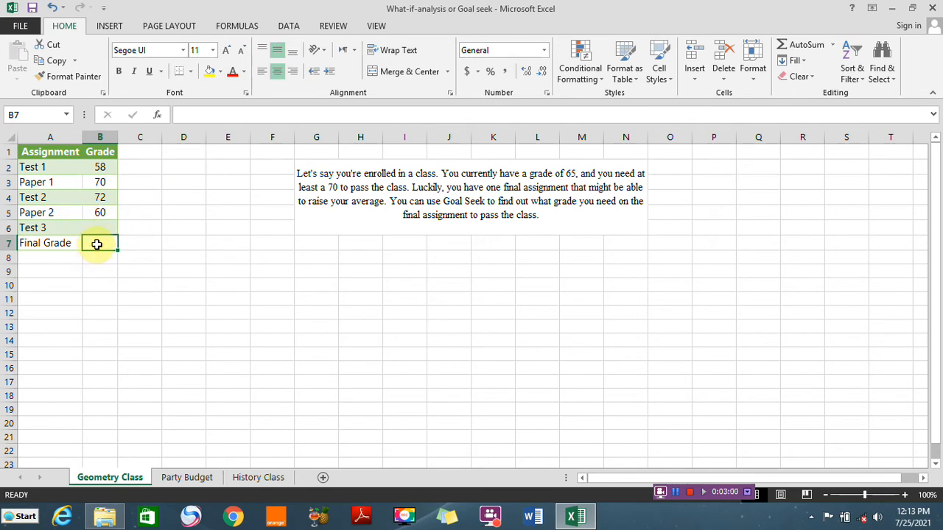
pyautogui.write('=aver')
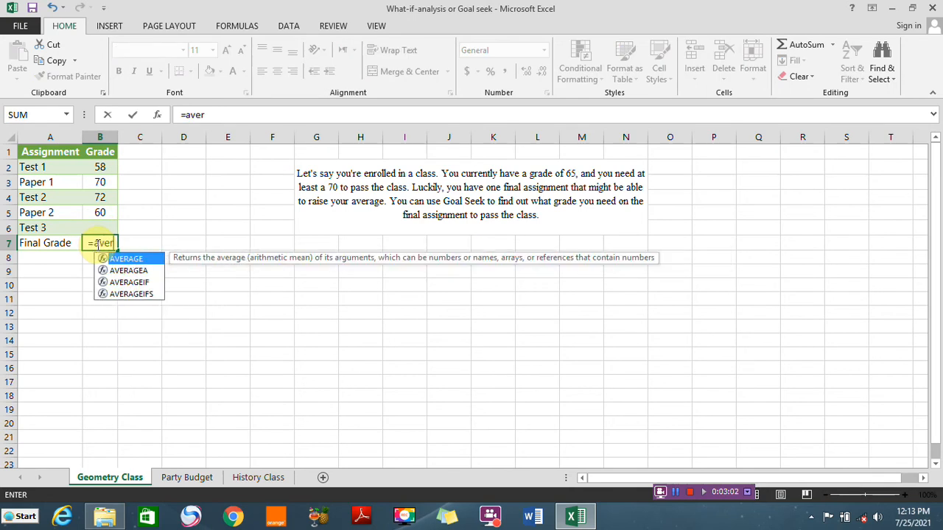
pyautogui.doubleClick(116, 264)
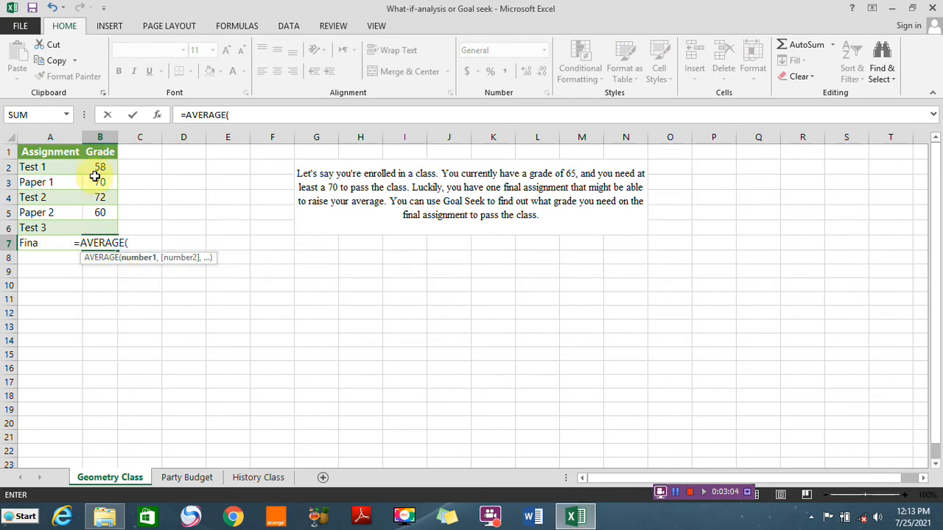
pyautogui.moveTo(98, 167); pyautogui.dragTo(95, 224)
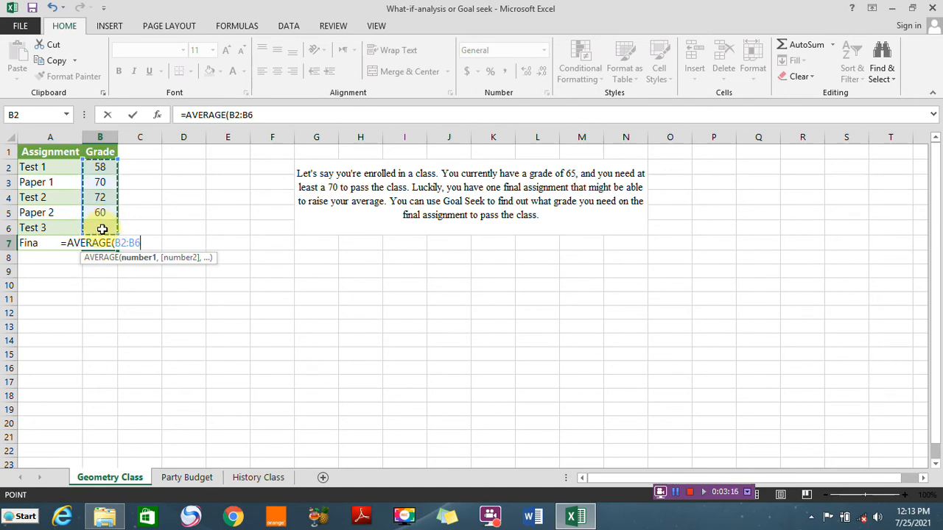
pyautogui.press('Return')
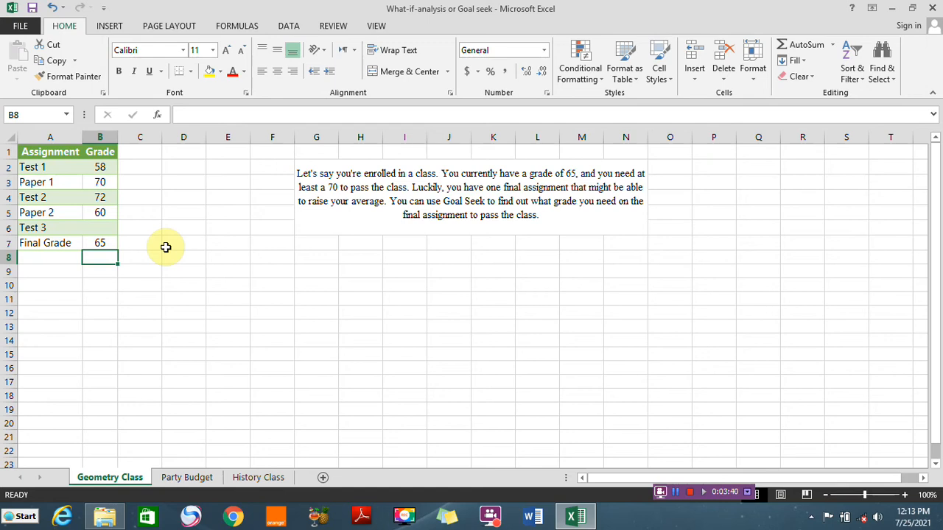
# - Run Goal Seek to bring the Final Grade in B7 to 70 by changing the Test 3 grade in B6, keeping the solution
pyautogui.click(101, 243)
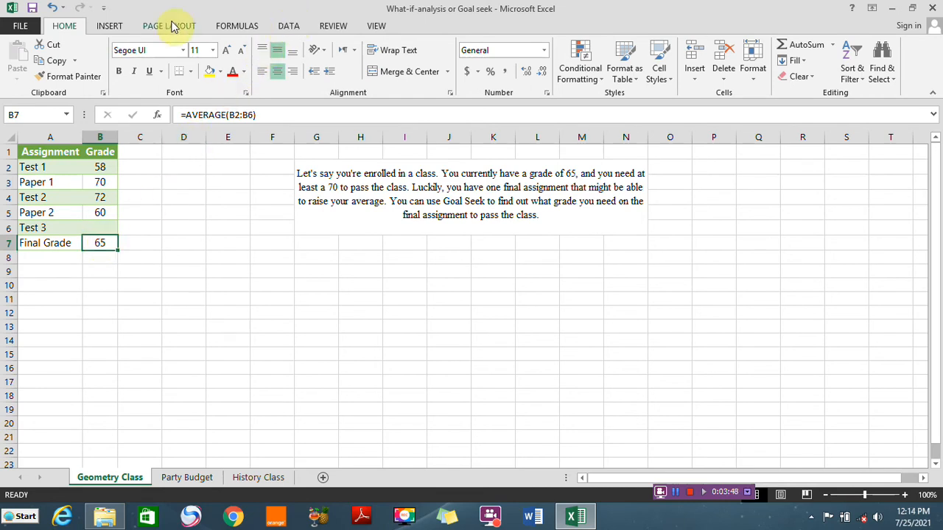
pyautogui.click(288, 27)
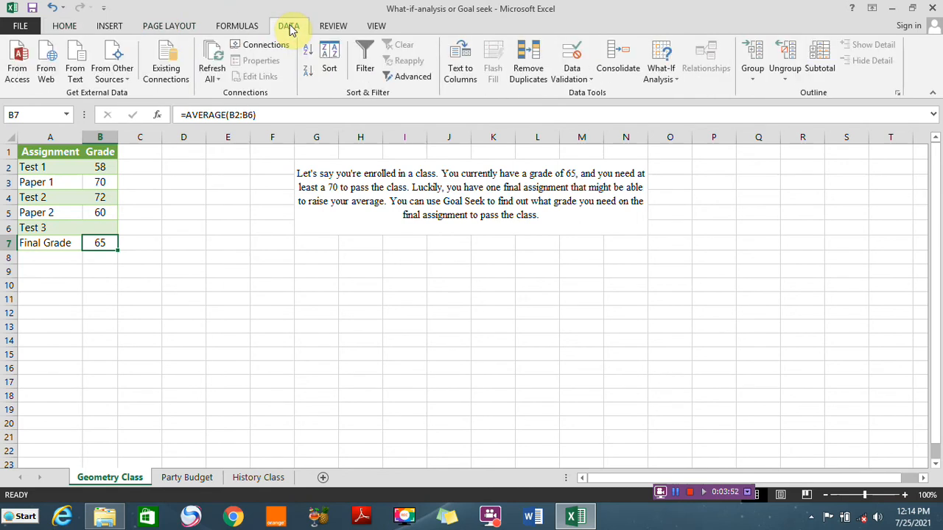
pyautogui.click(675, 80)
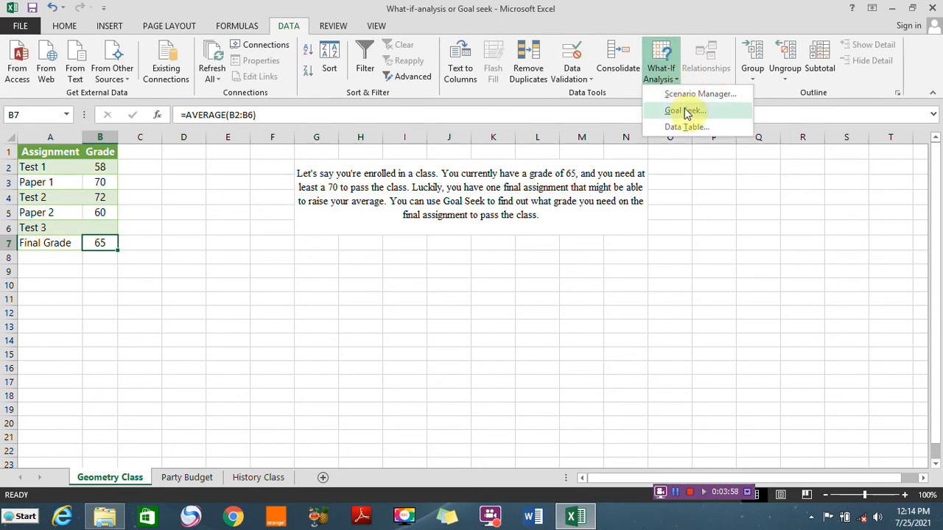
pyautogui.click(685, 112)
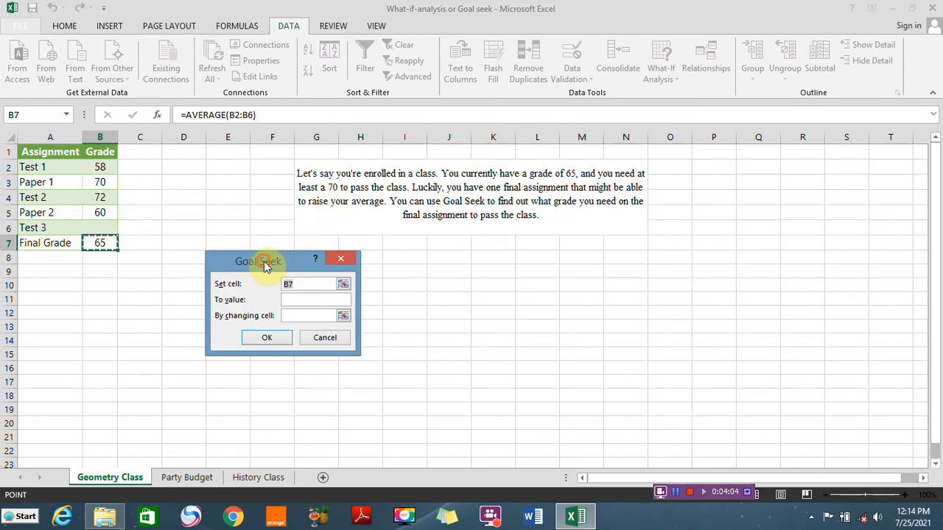
pyautogui.moveTo(265, 267); pyautogui.dragTo(383, 257)
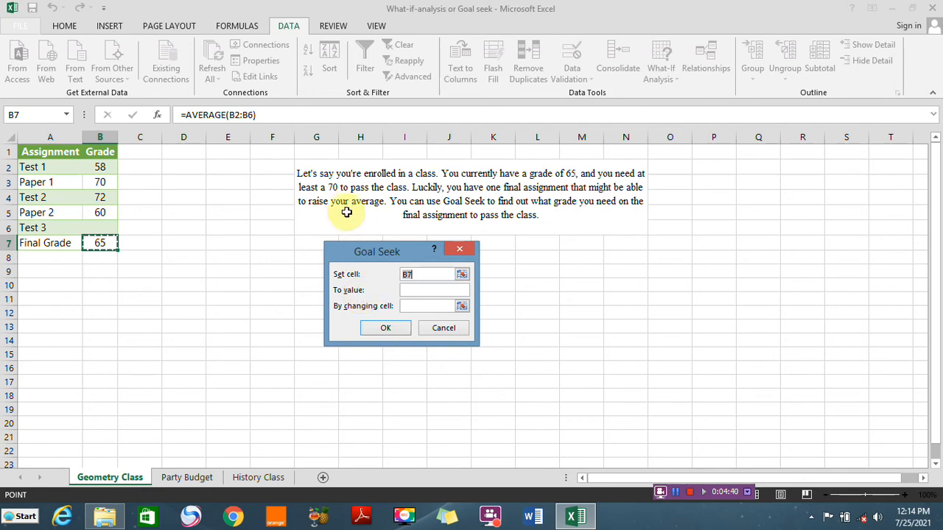
pyautogui.click(410, 291)
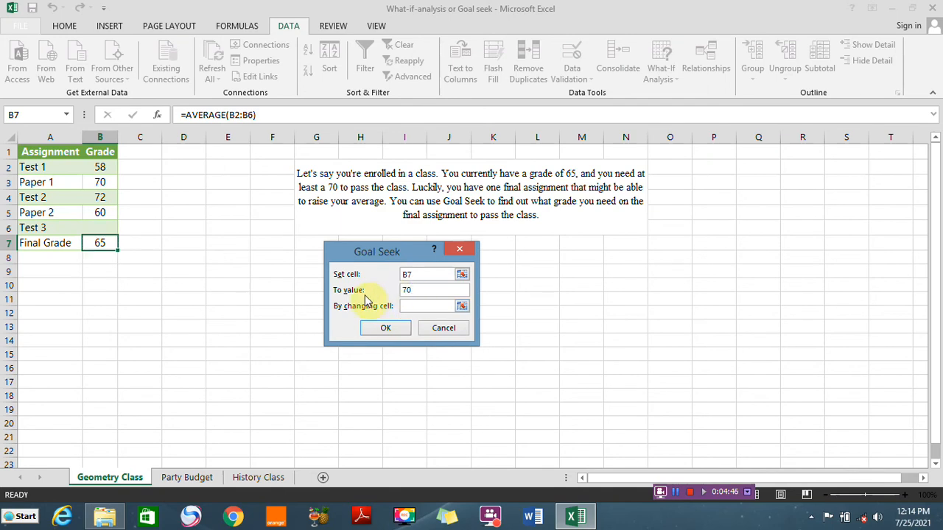
pyautogui.click(415, 305)
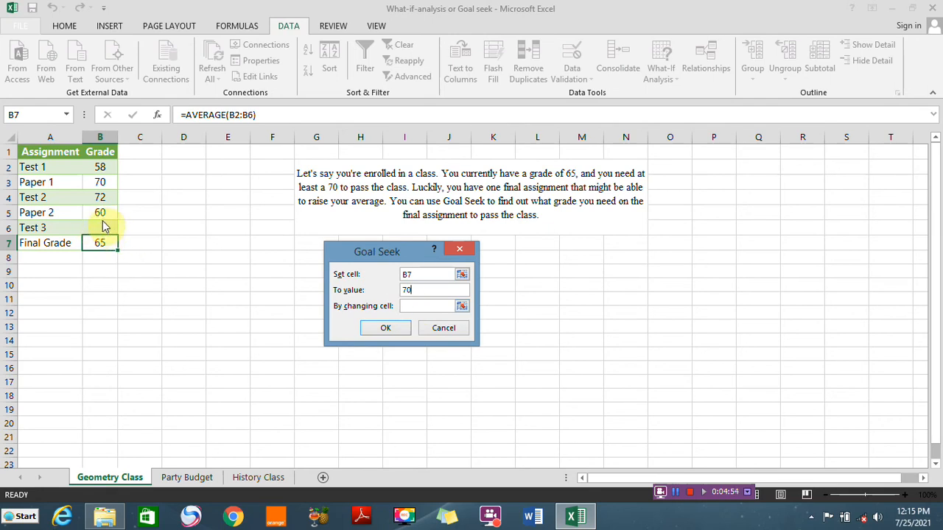
pyautogui.click(411, 307)
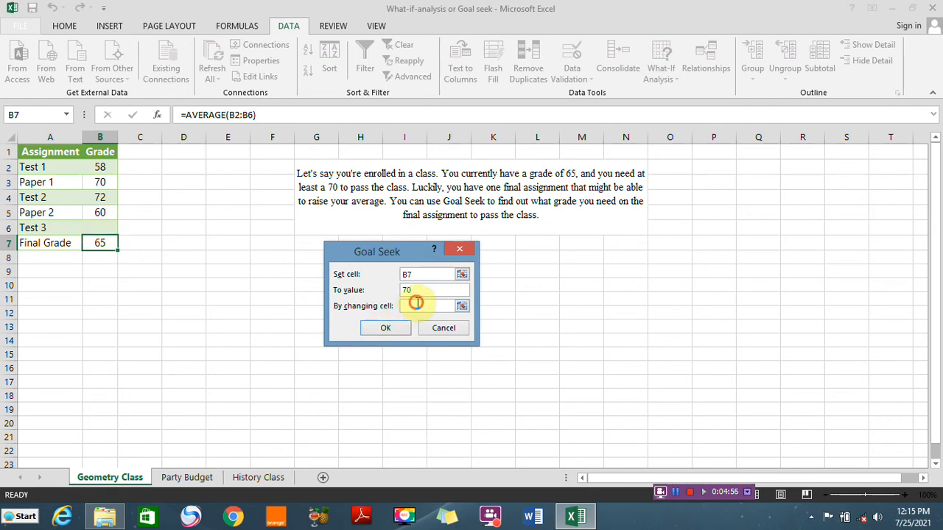
pyautogui.click(102, 226)
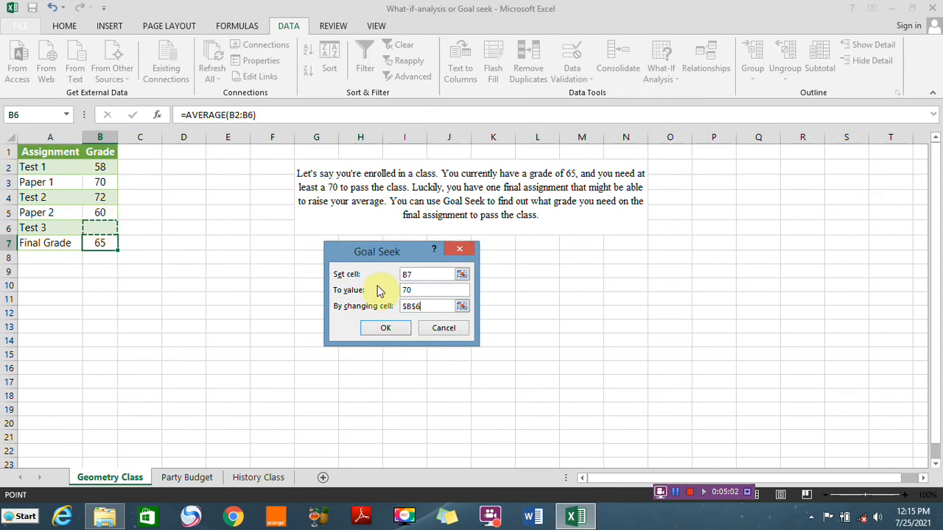
pyautogui.click(389, 329)
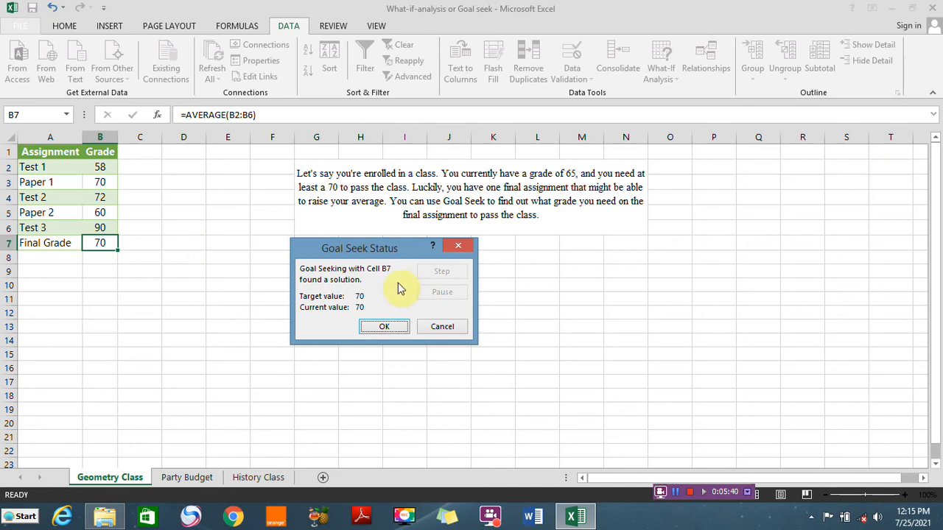
pyautogui.click(380, 326)
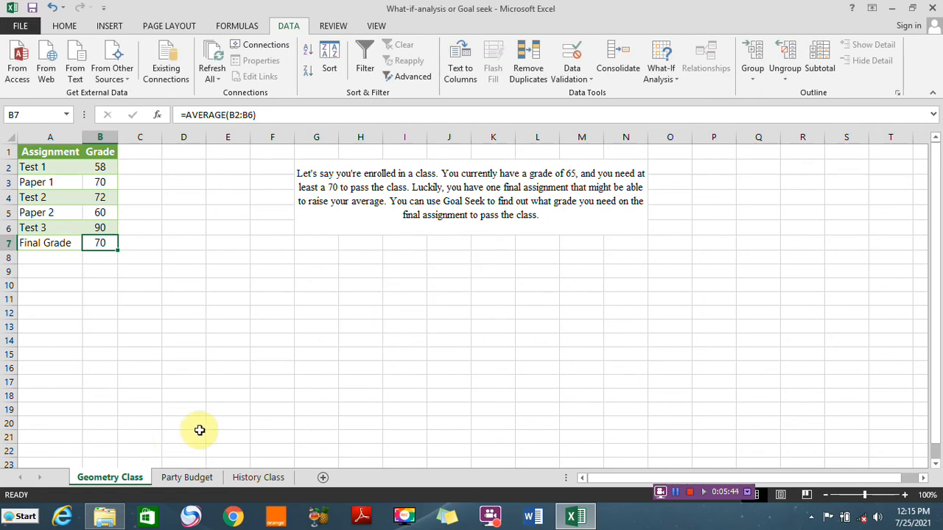
# - On the Party Budget sheet, enter the formula =B1+B2*B3 in the Budget cell B4
pyautogui.click(187, 479)
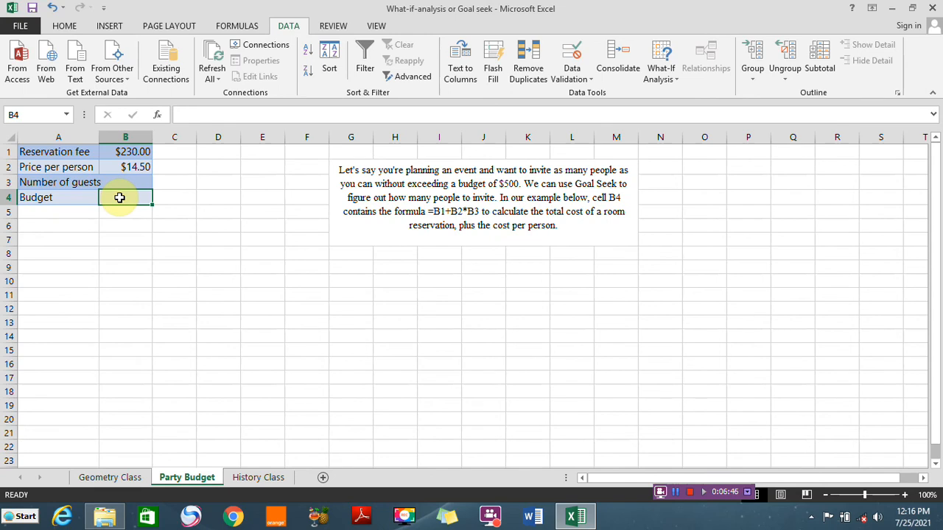
pyautogui.write('=')
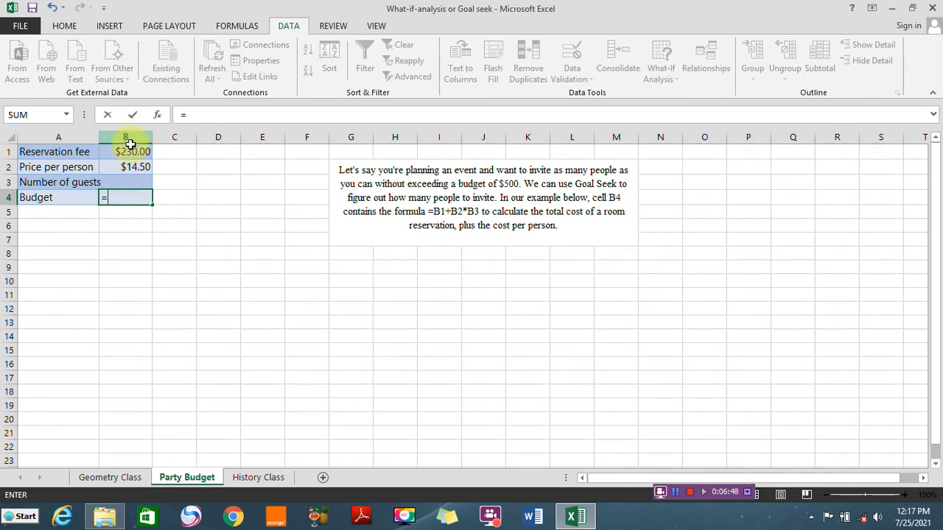
pyautogui.click(129, 151)
pyautogui.write('+')
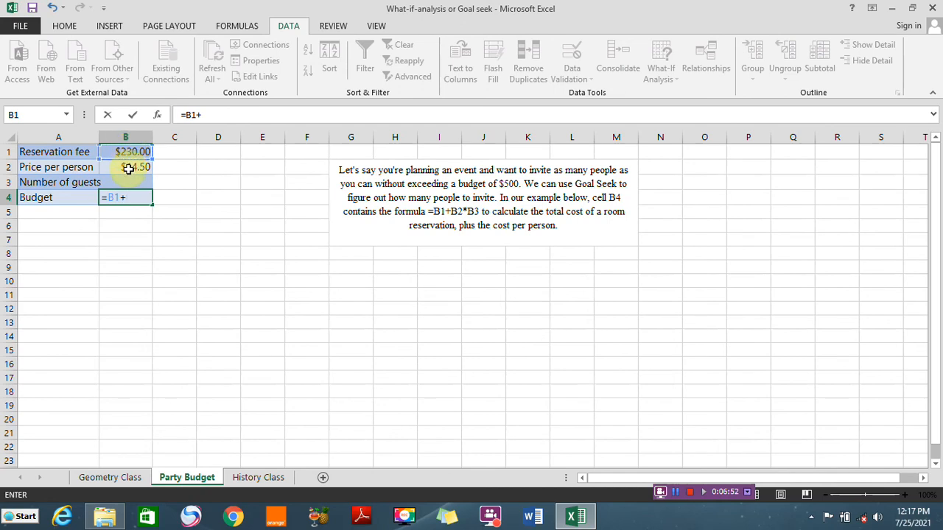
pyautogui.click(128, 170)
pyautogui.write('*')
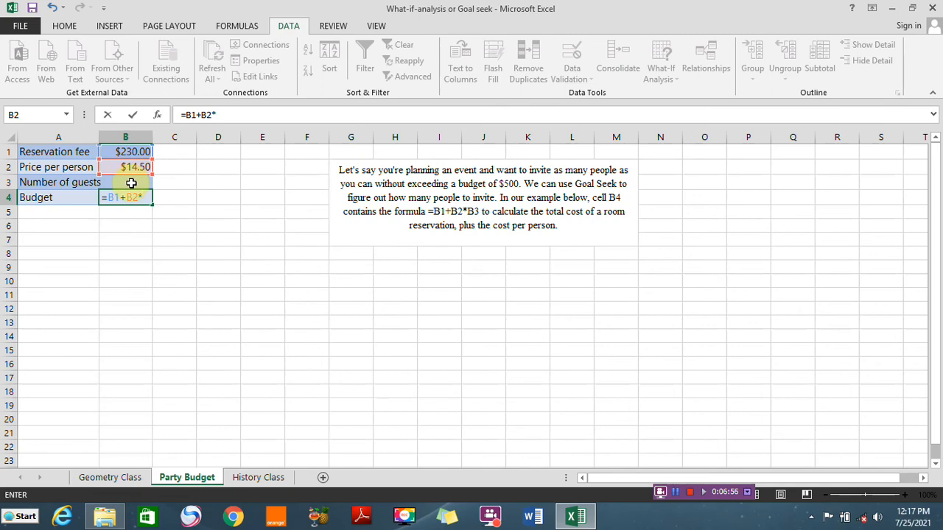
pyautogui.click(129, 183)
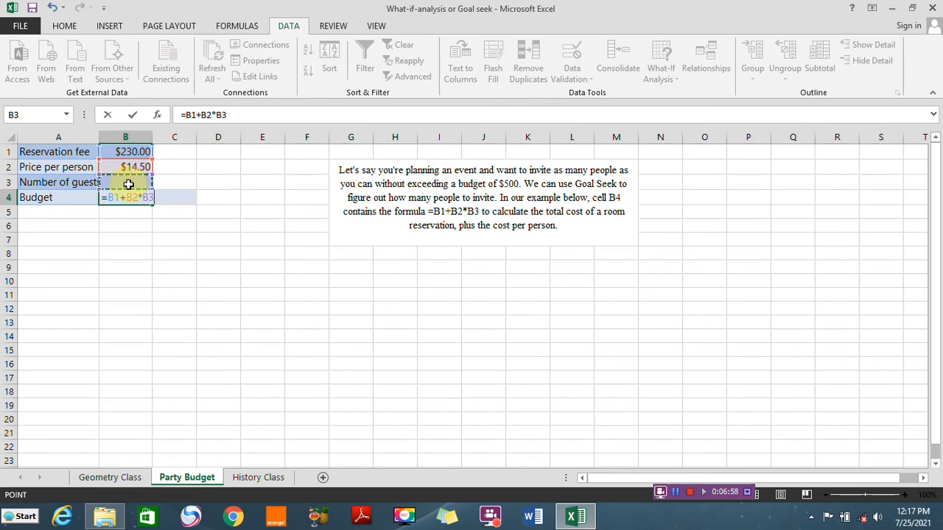
pyautogui.press('Return')
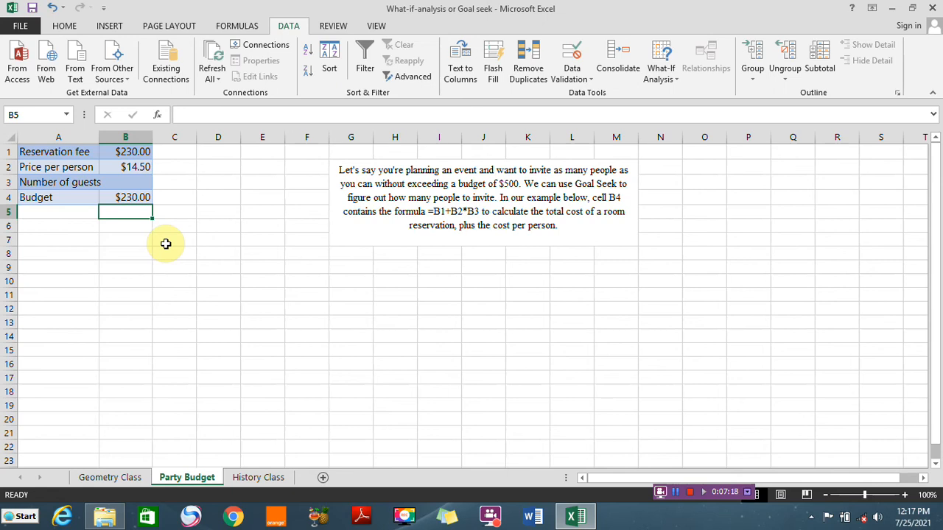
# - Run Goal Seek to bring the Budget in B4 to 500 by changing the number of guests in B3, keeping the solution
pyautogui.click(127, 197)
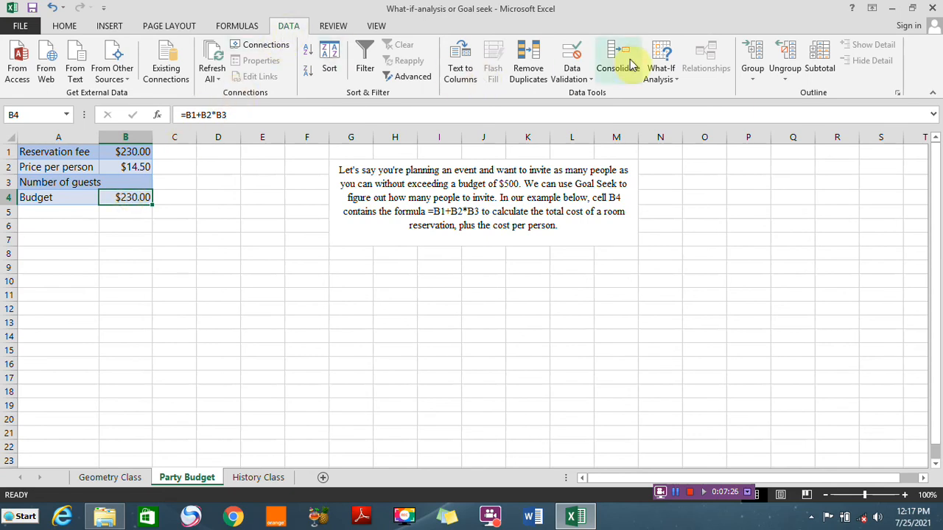
pyautogui.click(664, 74)
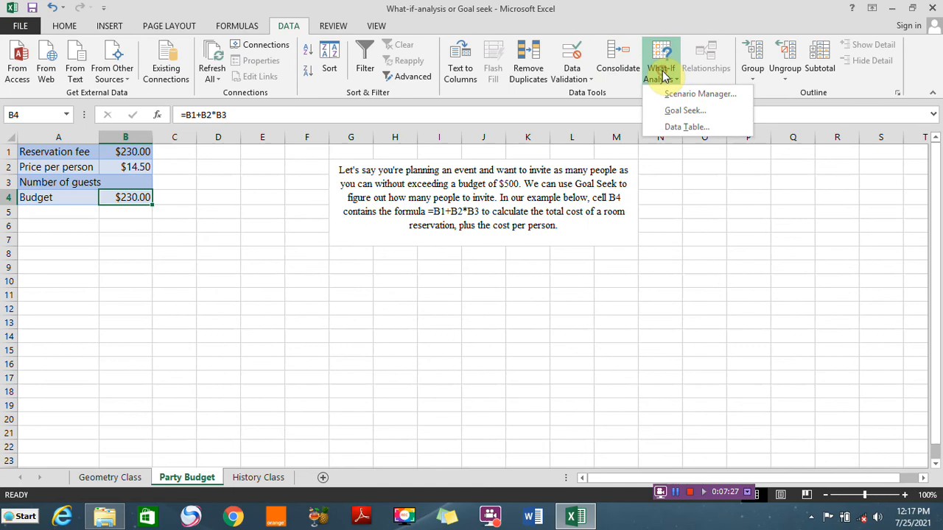
pyautogui.click(673, 114)
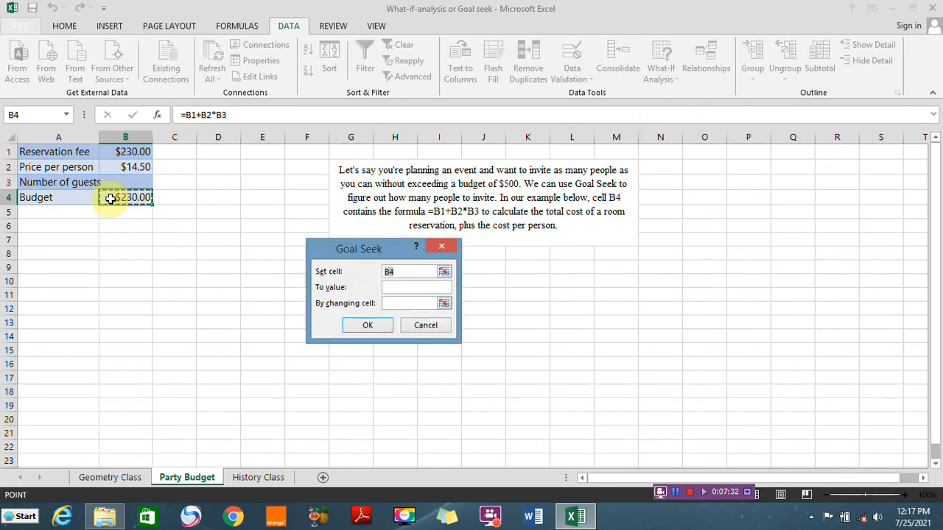
pyautogui.click(388, 287)
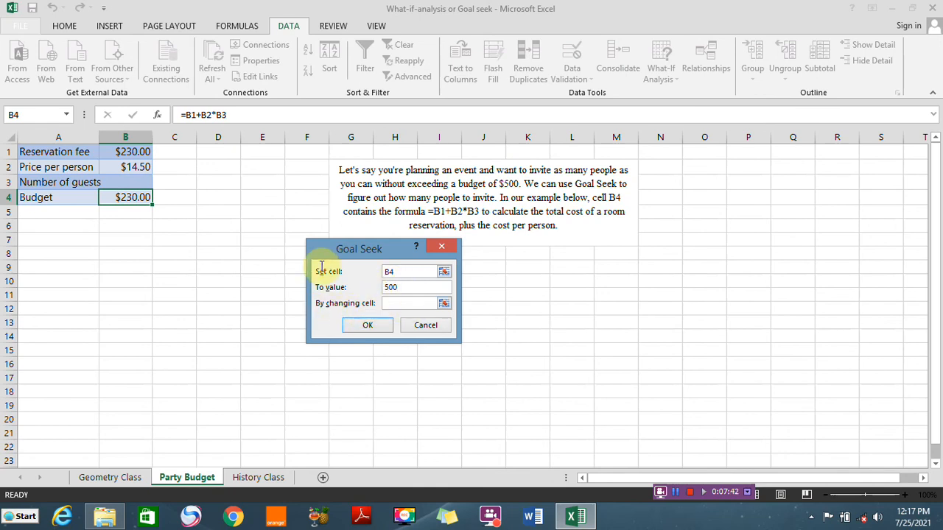
pyautogui.click(387, 303)
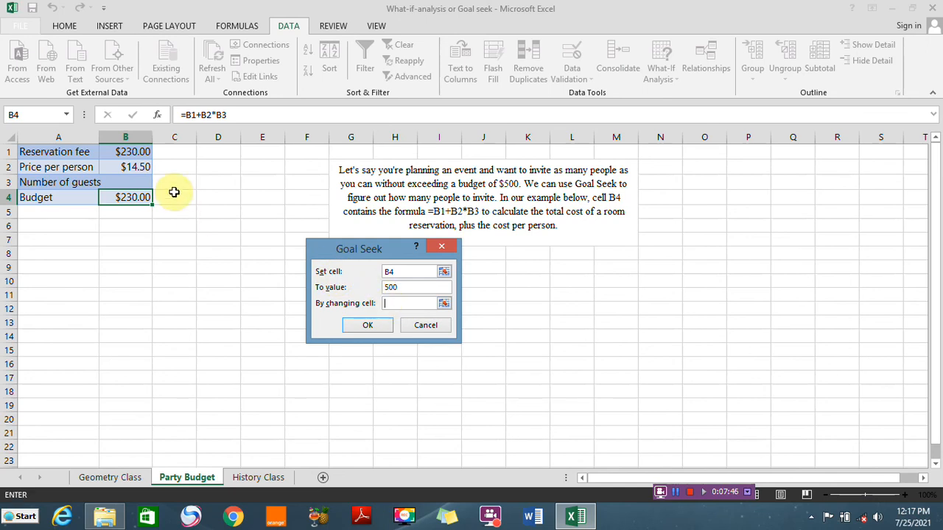
pyautogui.click(131, 182)
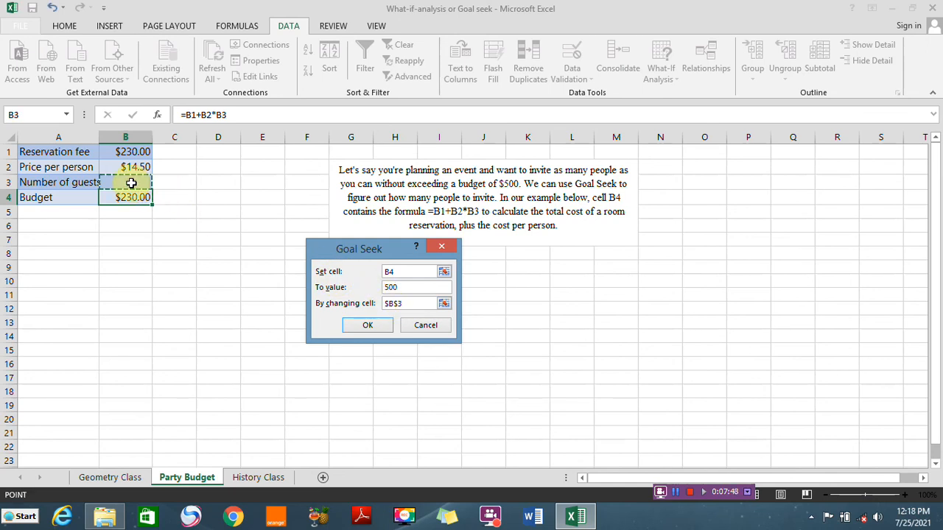
pyautogui.click(368, 325)
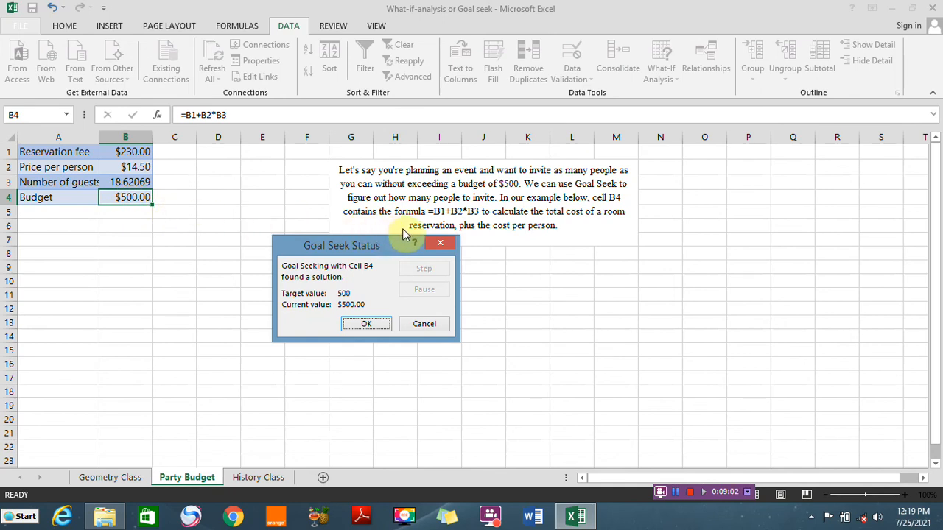
pyautogui.click(366, 326)
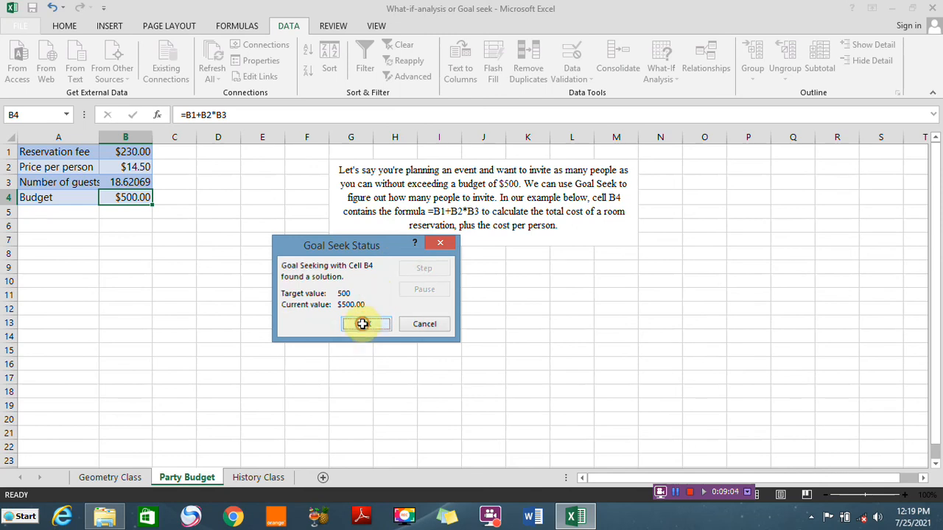
# - On the History Class sheet, calculate the Final Grade in B7 as the average of B2:B6
pyautogui.click(257, 480)
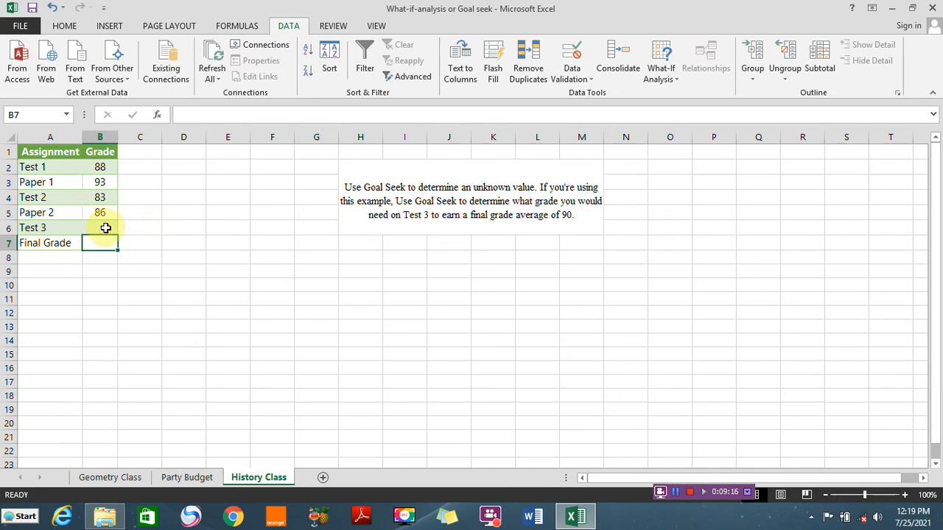
pyautogui.write('=ave')
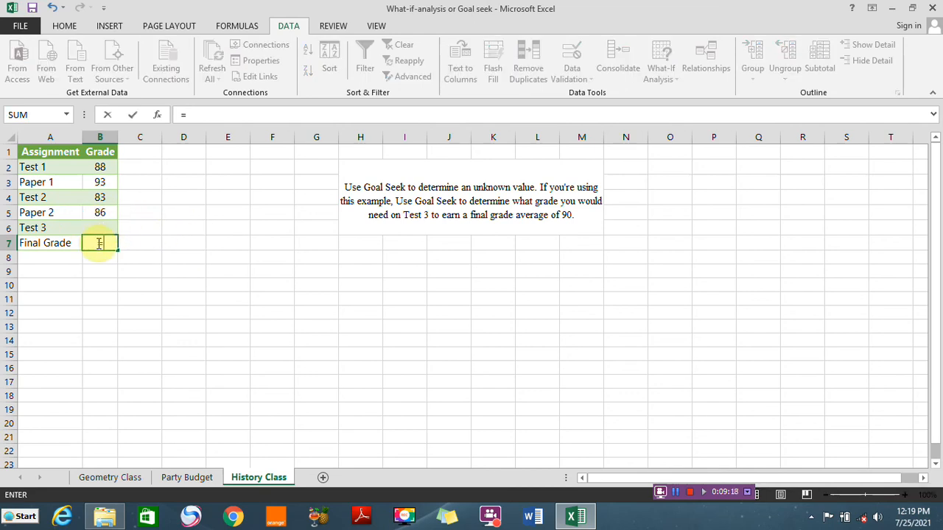
pyautogui.doubleClick(125, 271)
pyautogui.moveTo(109, 167); pyautogui.dragTo(97, 226)
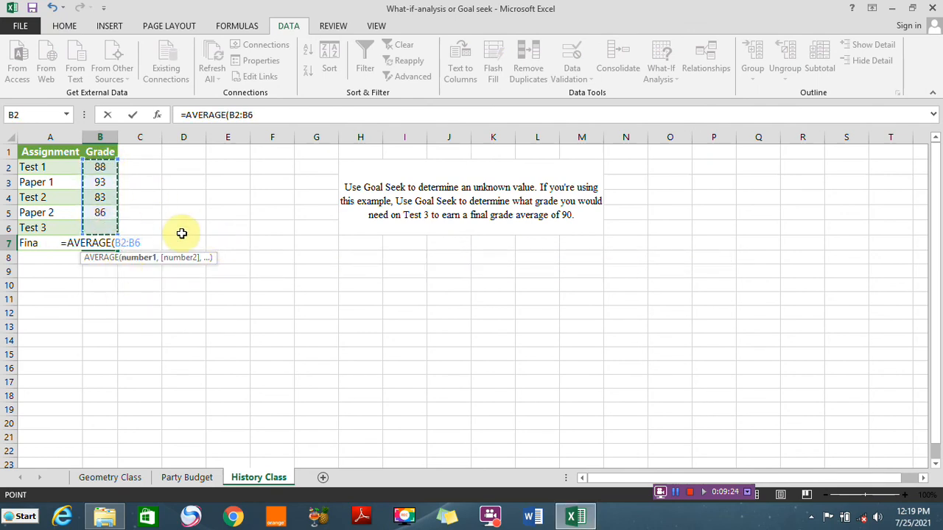
pyautogui.press('Return')
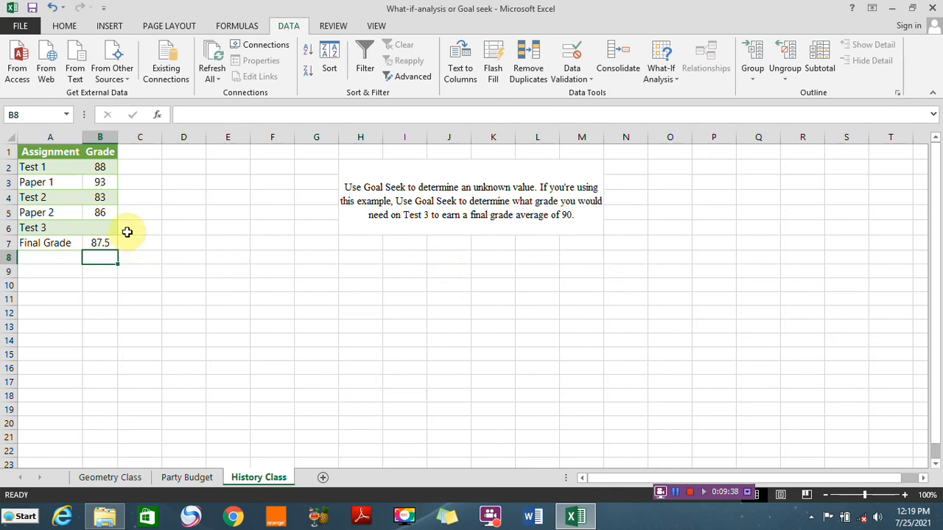
# - Run Goal Seek to bring the Final Grade in B7 to 90 by changing the Test 3 grade in B6, keeping the solution
pyautogui.click(99, 244)
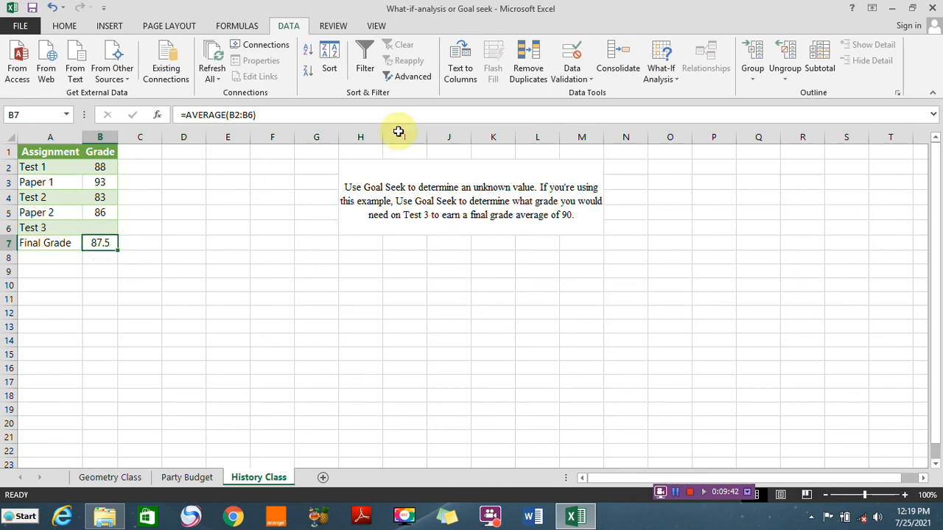
pyautogui.click(667, 71)
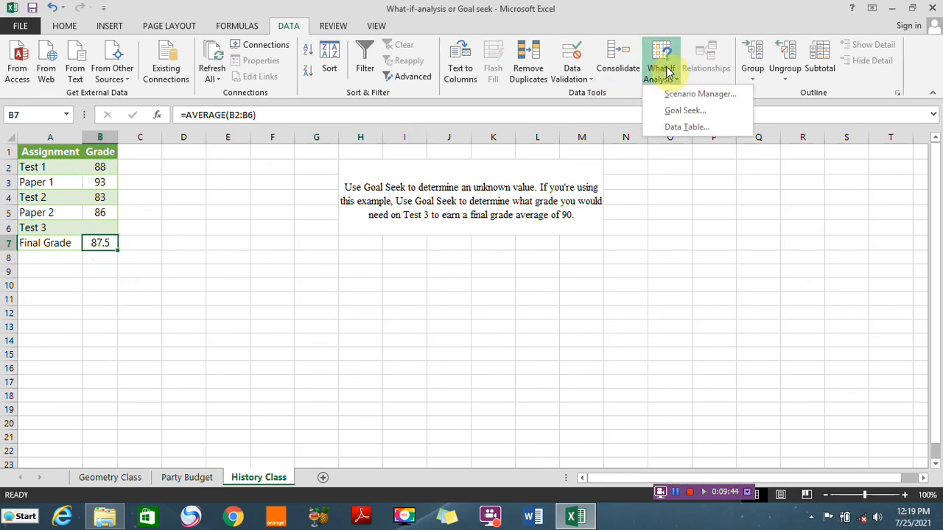
pyautogui.click(671, 110)
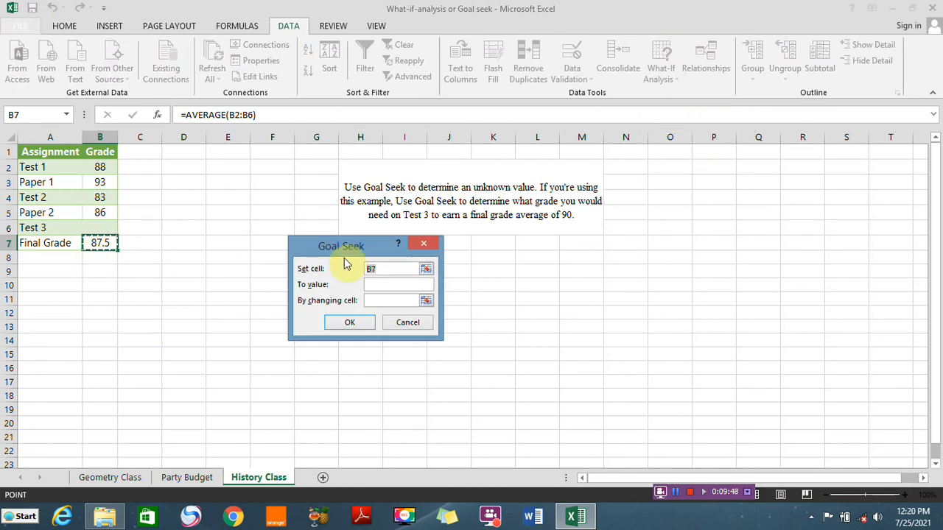
pyautogui.click(372, 286)
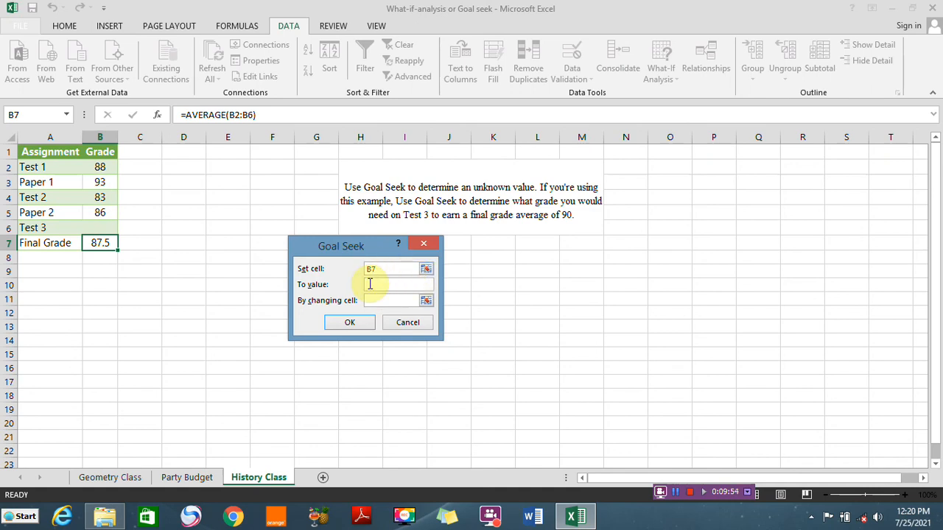
pyautogui.click(381, 299)
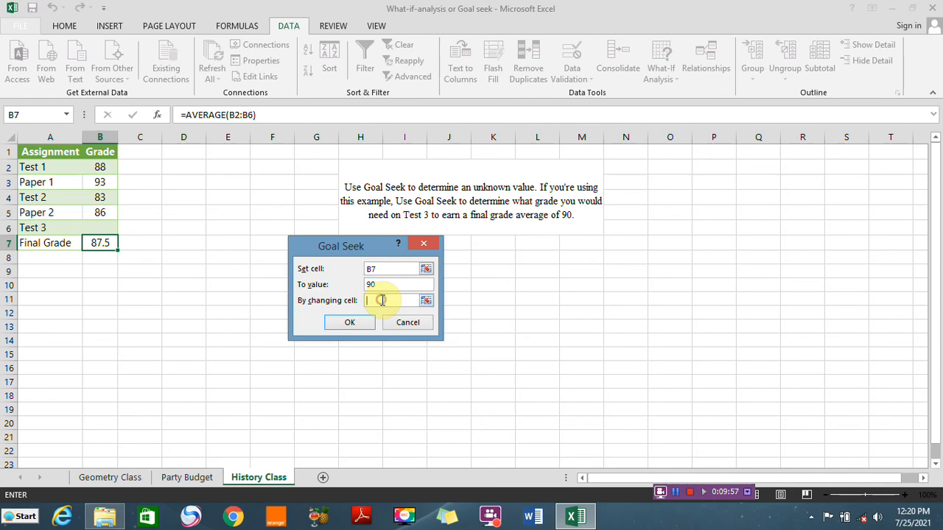
pyautogui.click(97, 227)
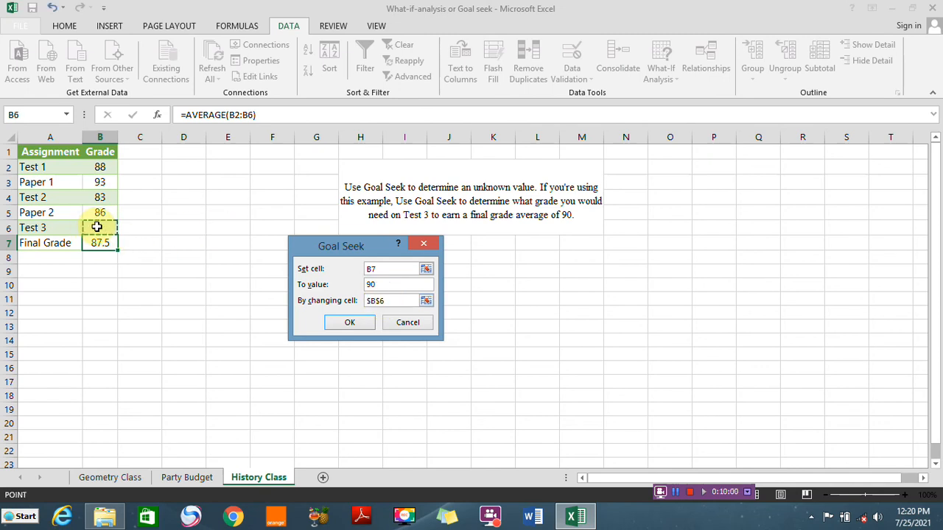
pyautogui.click(349, 324)
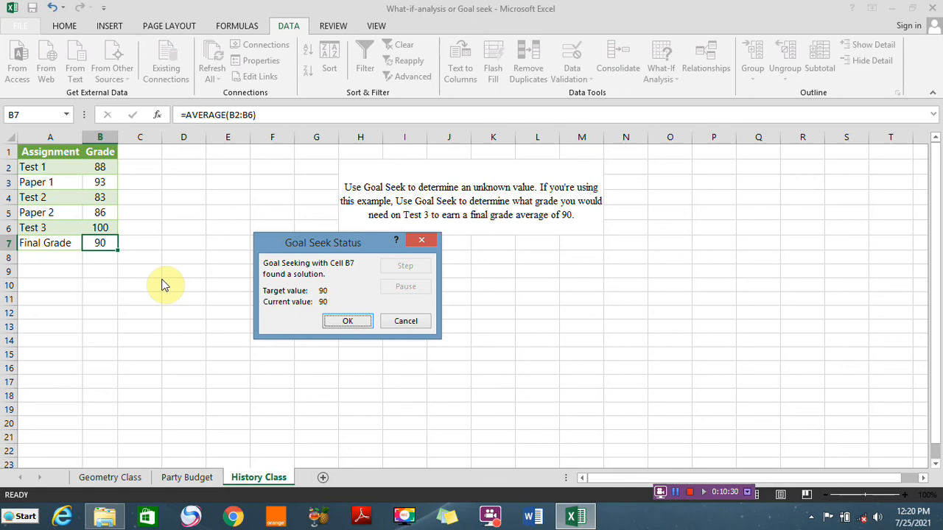
pyautogui.click(344, 318)
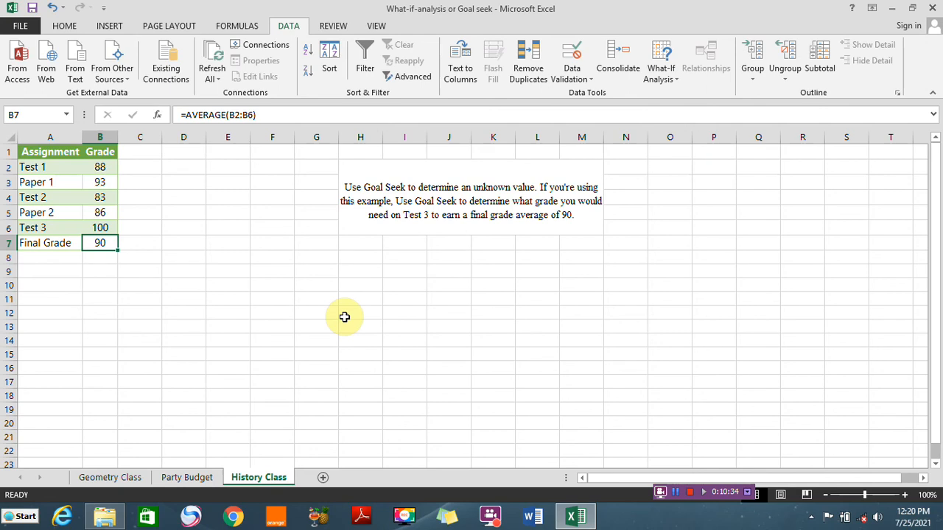